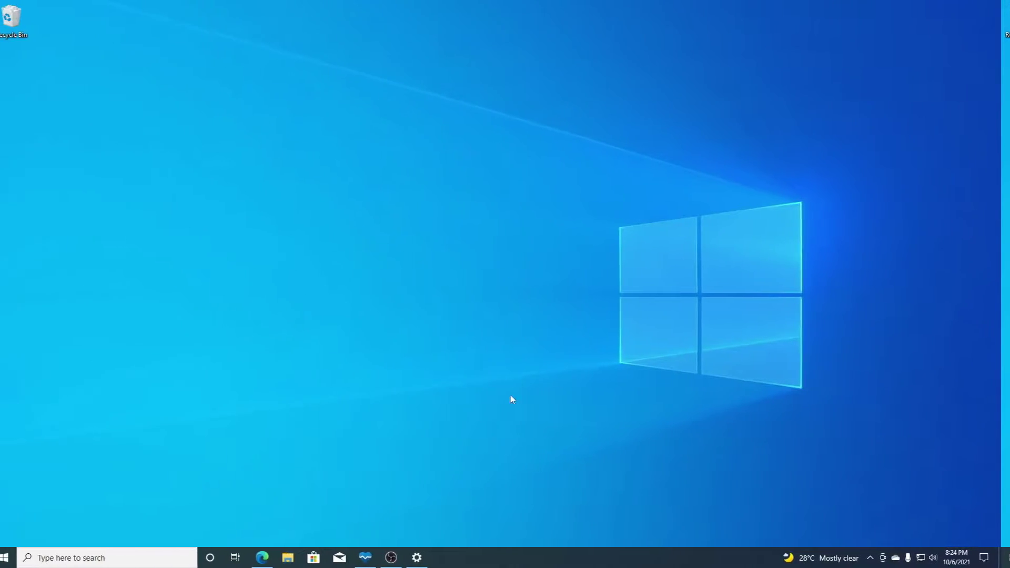
Restore the Settings window showing the Windows Update page from the taskbar.
click(421, 558)
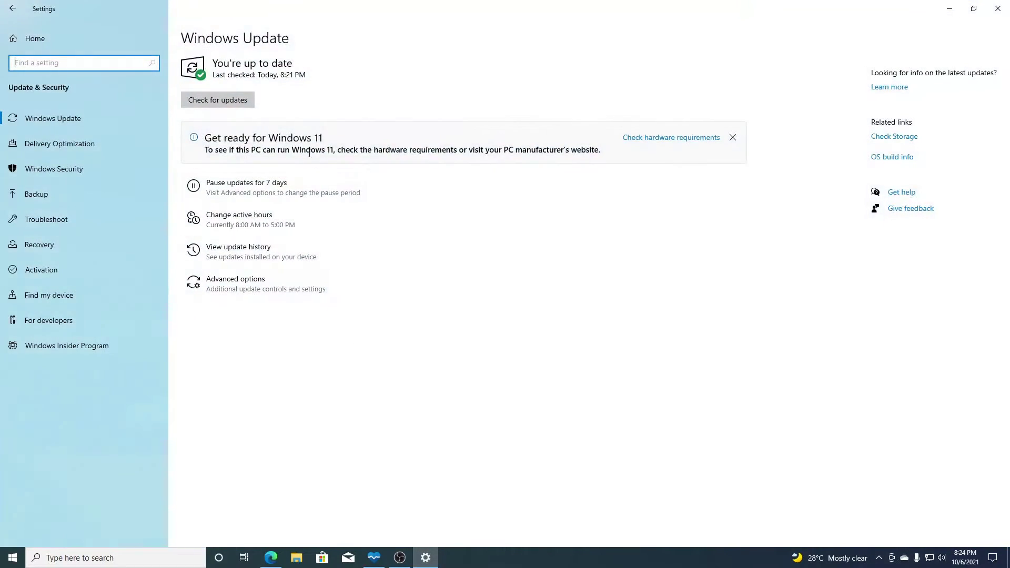
Check for updates until 'You're up to date' appears, then bring up Edge's Download Windows 11 page.
click(239, 98)
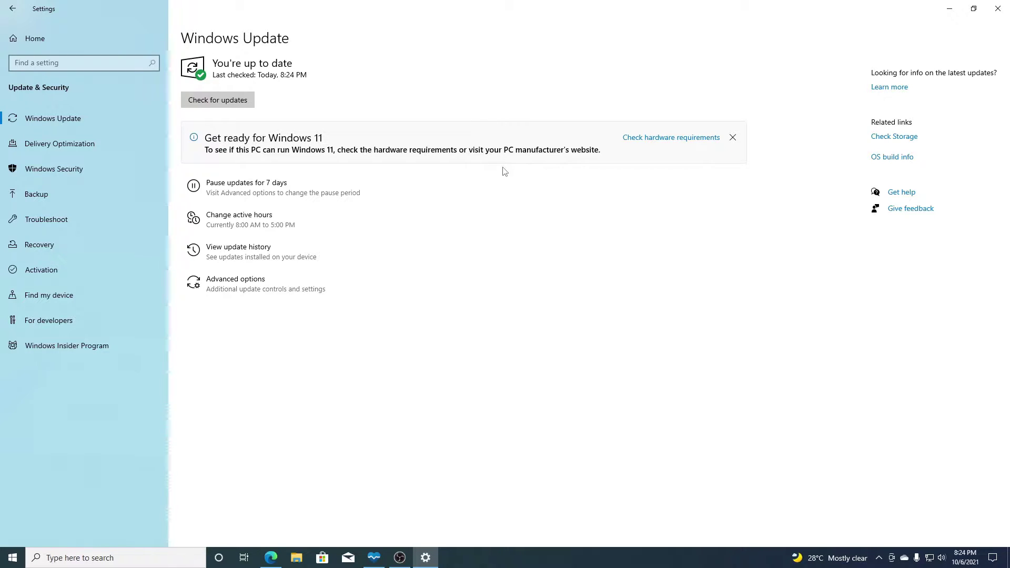
click(271, 557)
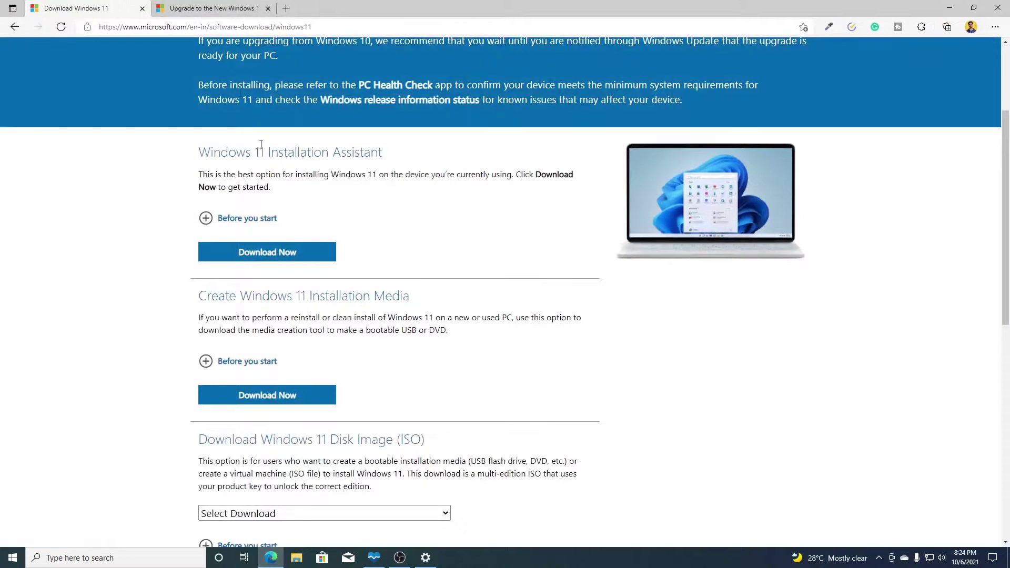
Switch Edge to the 'Upgrade to the New Windows 11' tab, then minimize it behind PC Health Check.
click(229, 6)
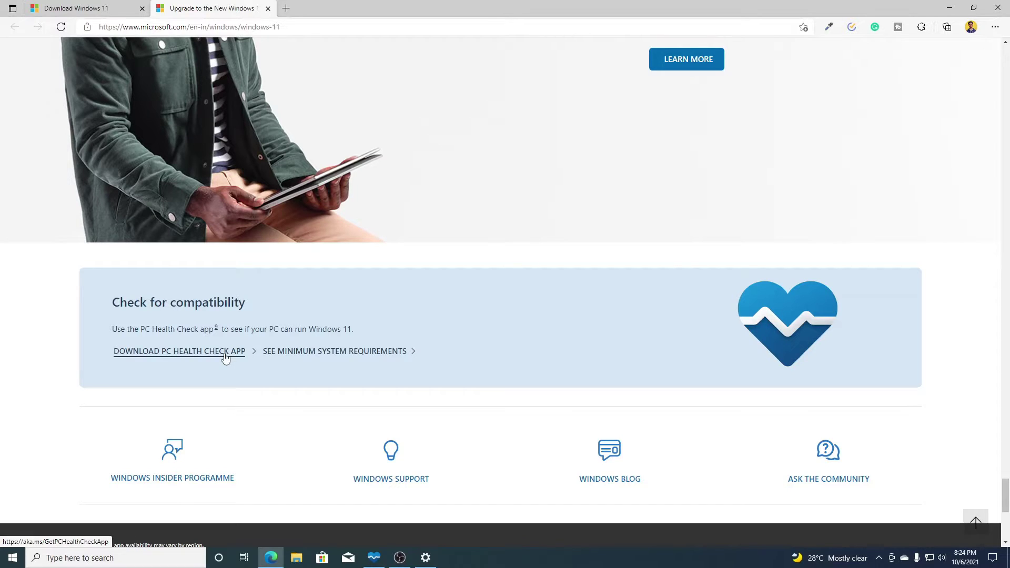
click(374, 557)
click(271, 557)
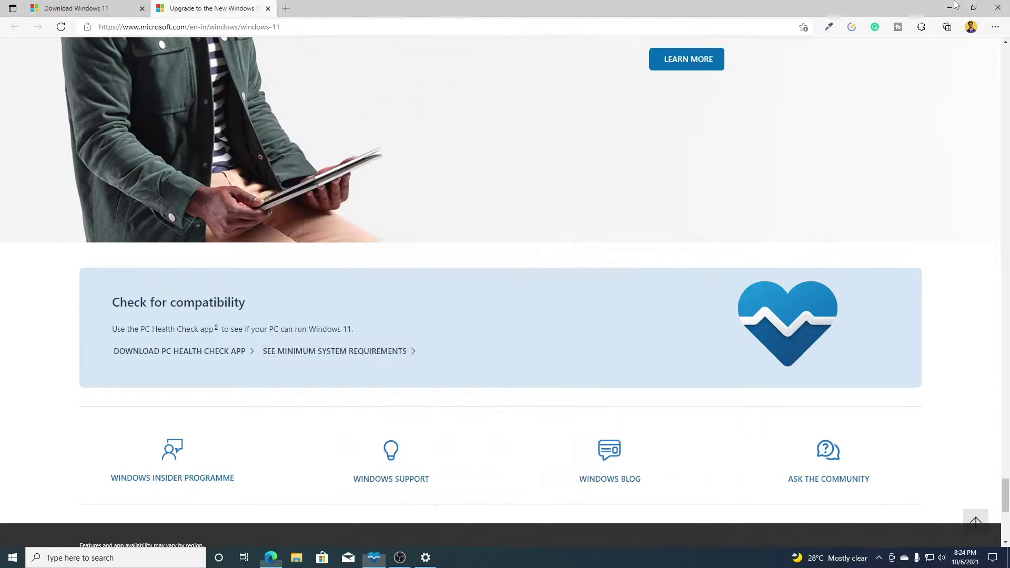
click(271, 557)
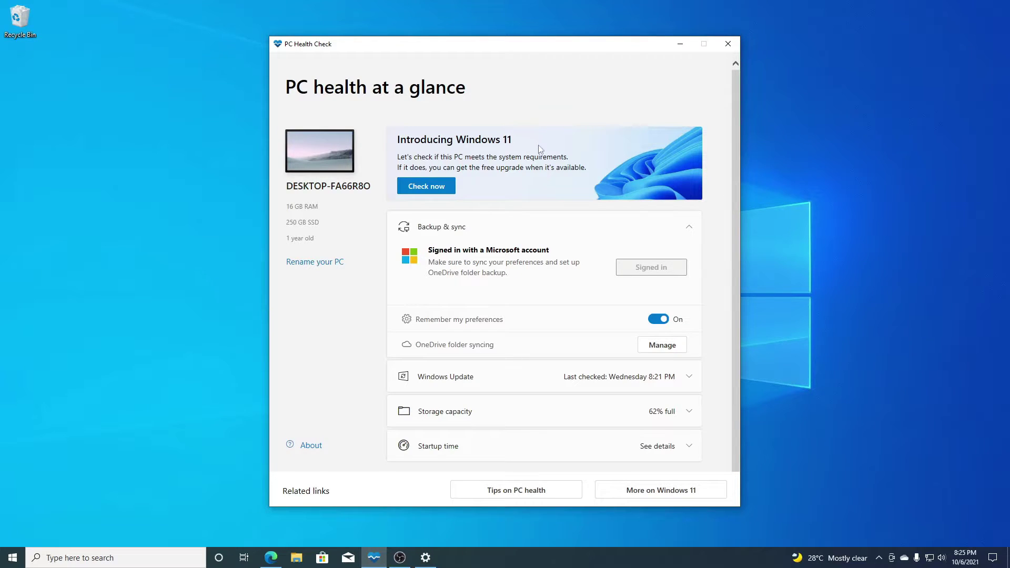
Run PC Health Check to confirm the PC meets Windows 11 requirements, then return to Download Windows 11.
click(450, 190)
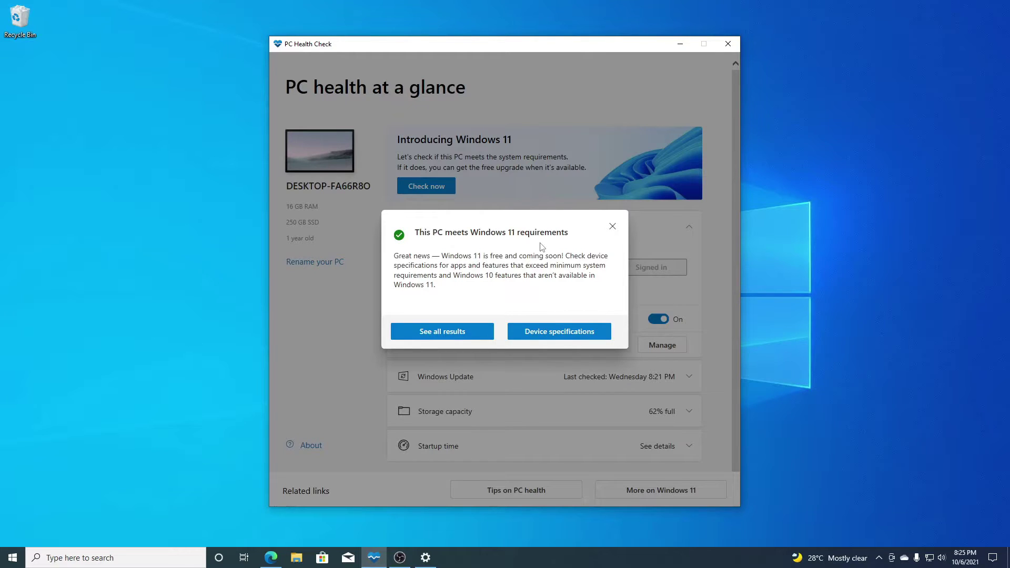
click(425, 560)
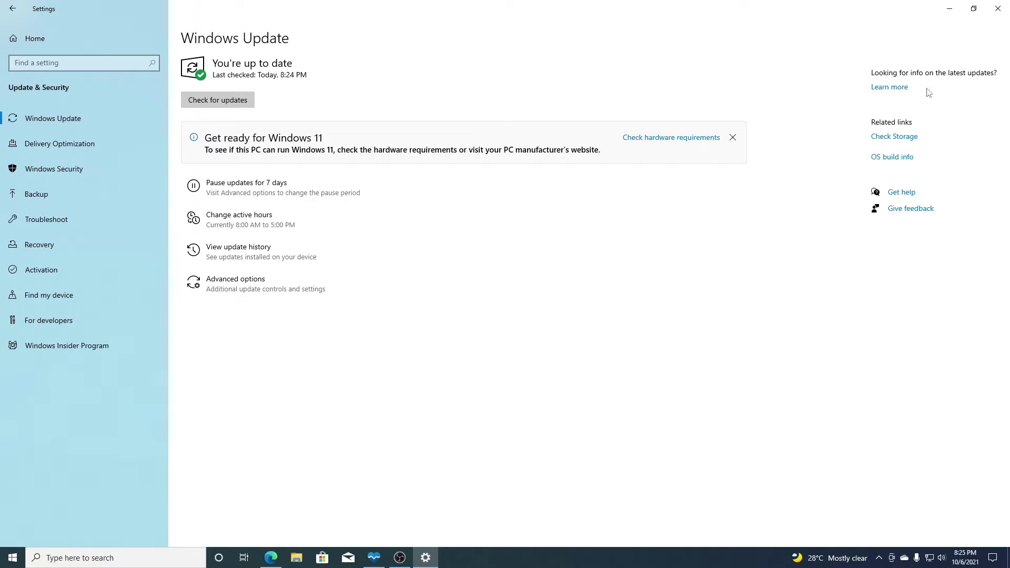
click(949, 9)
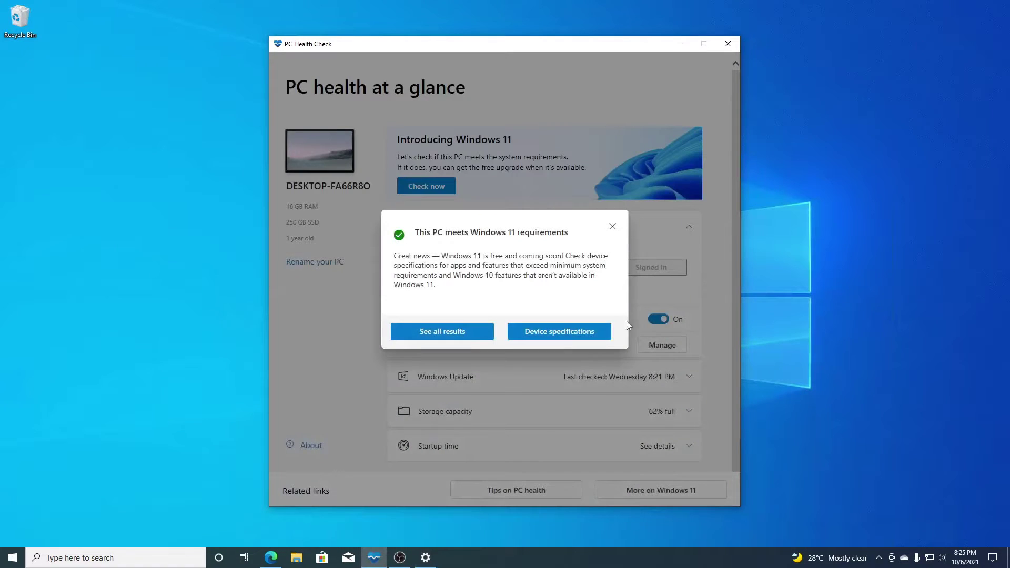
click(271, 557)
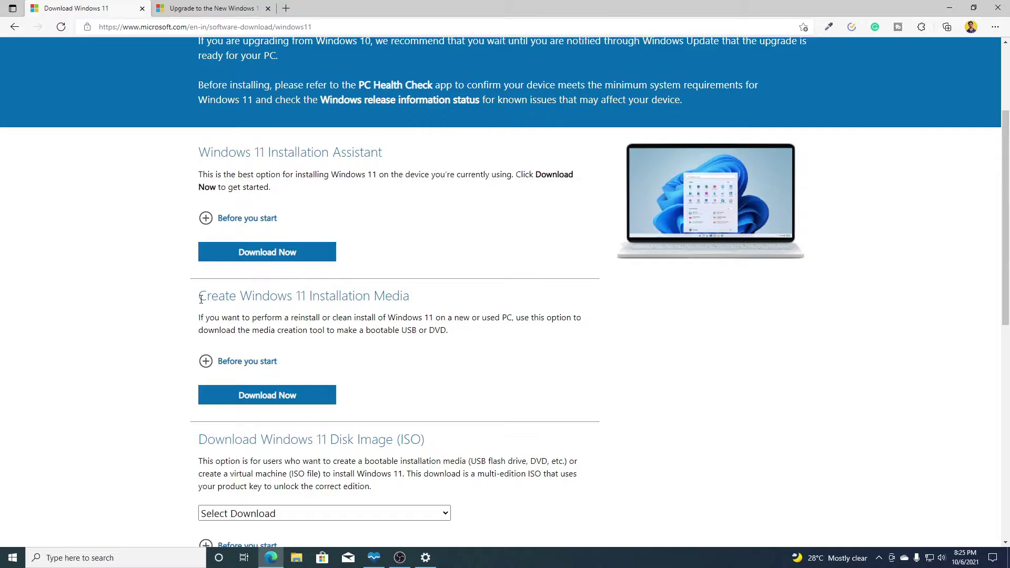
Download Windows11InstallationAssistant.exe and open it from Edge's Downloads flyout.
scroll(326, 310, down, 4)
click(373, 288)
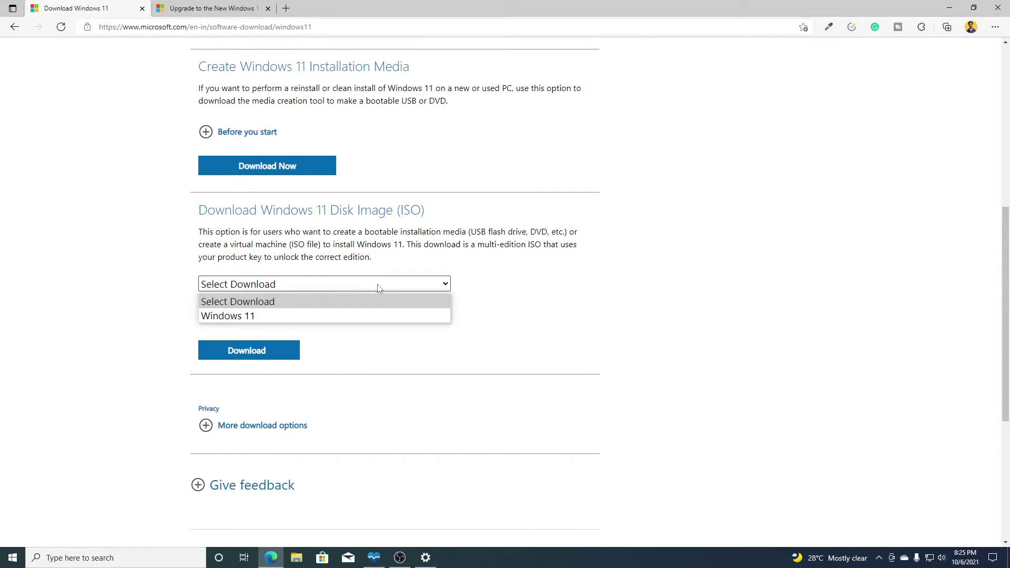
click(778, 321)
scroll(778, 320, up, 6)
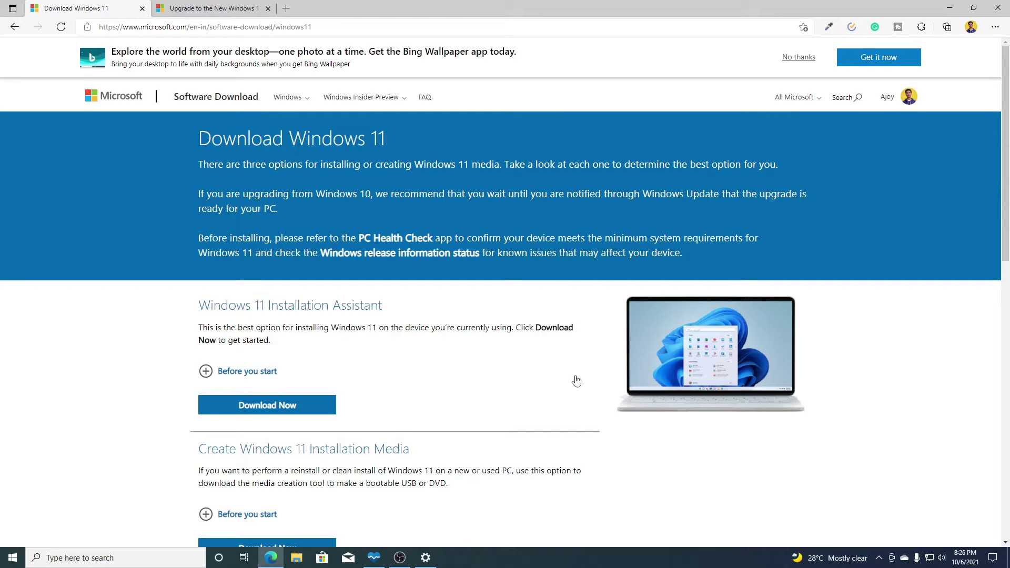
click(321, 406)
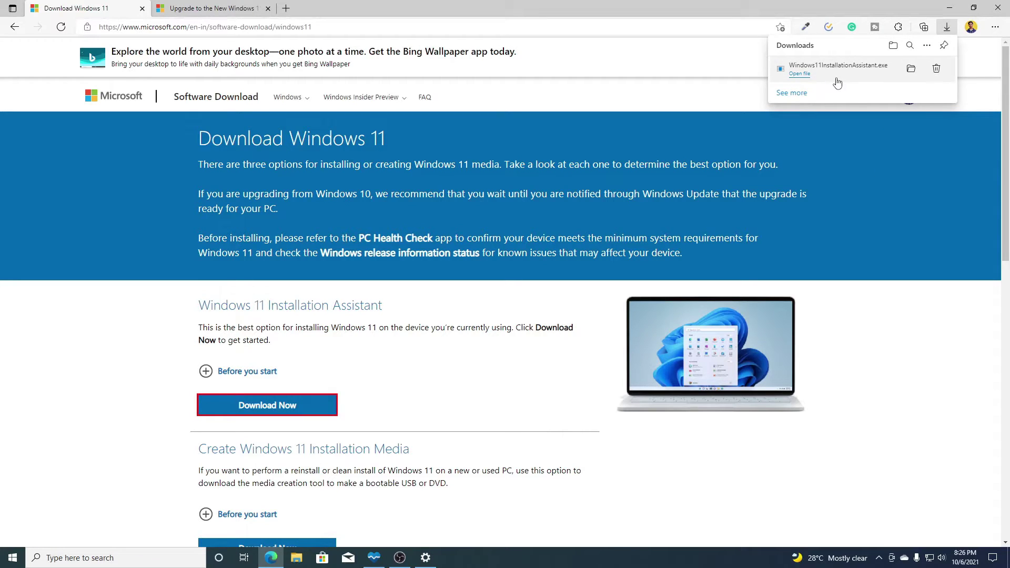
click(798, 74)
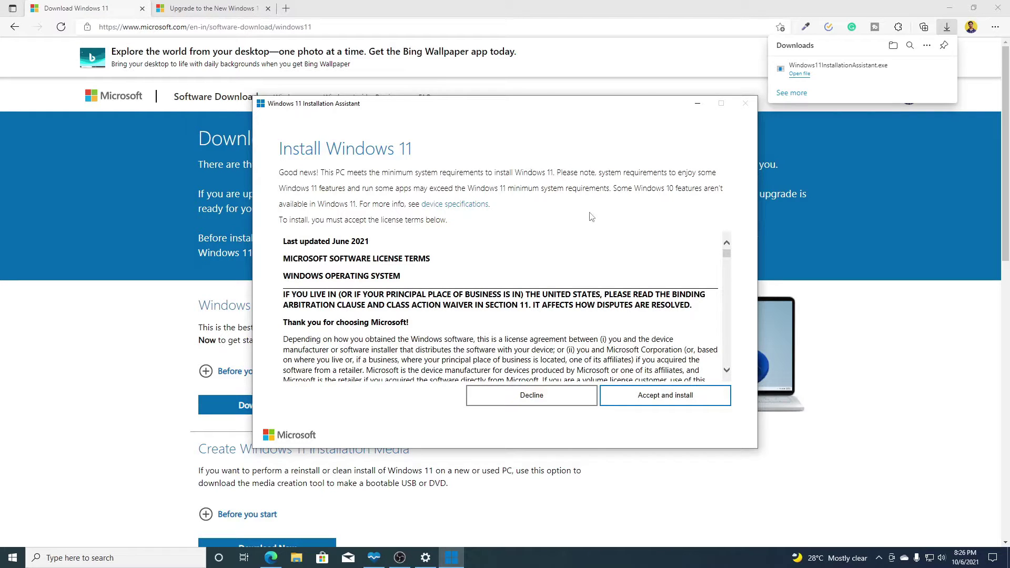
Clear away Edge and PC Health Check, then accept the license terms to install Windows 11.
click(949, 7)
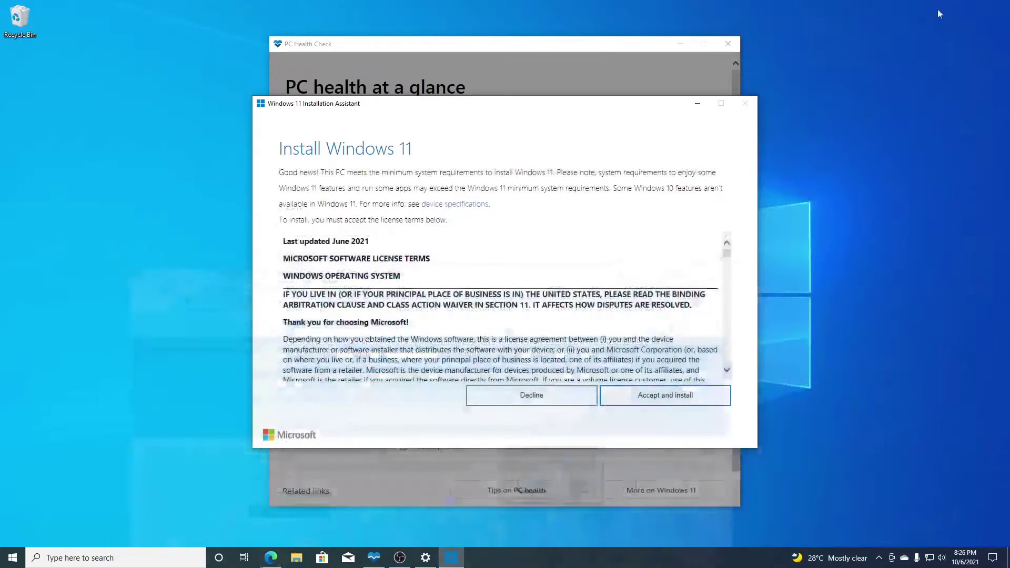
click(728, 44)
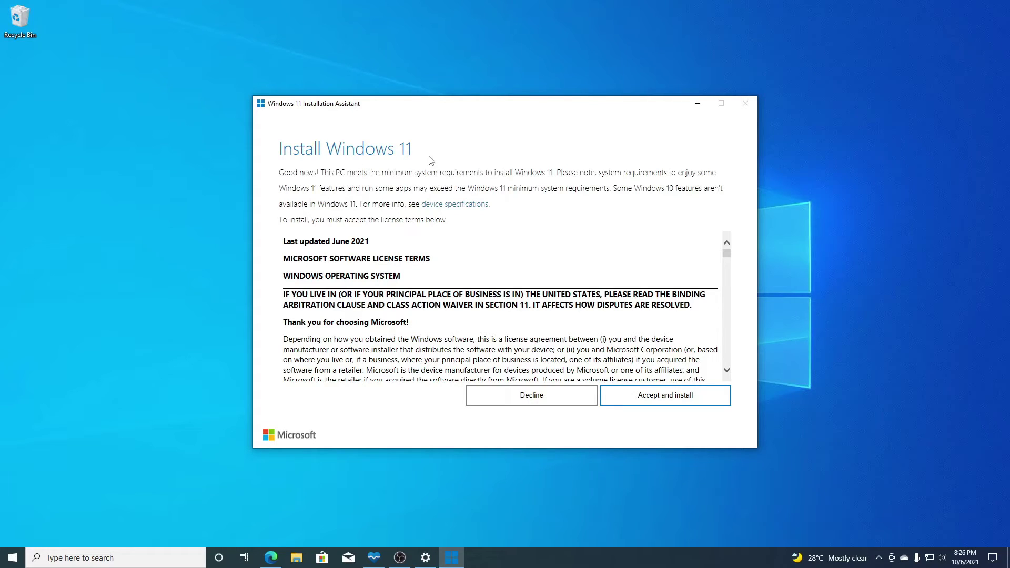
scroll(587, 279, down, 1)
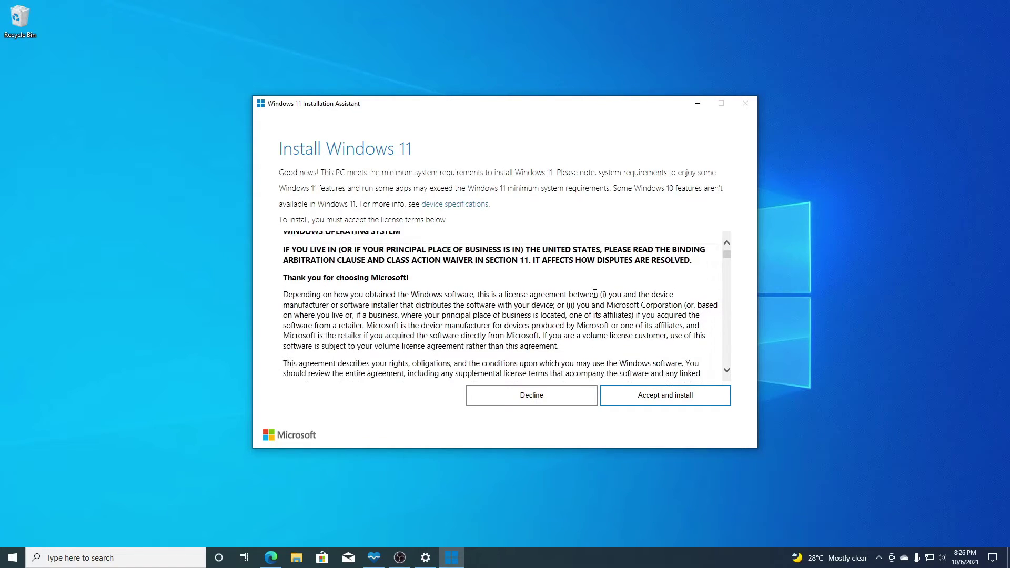
scroll(595, 295, down, 2)
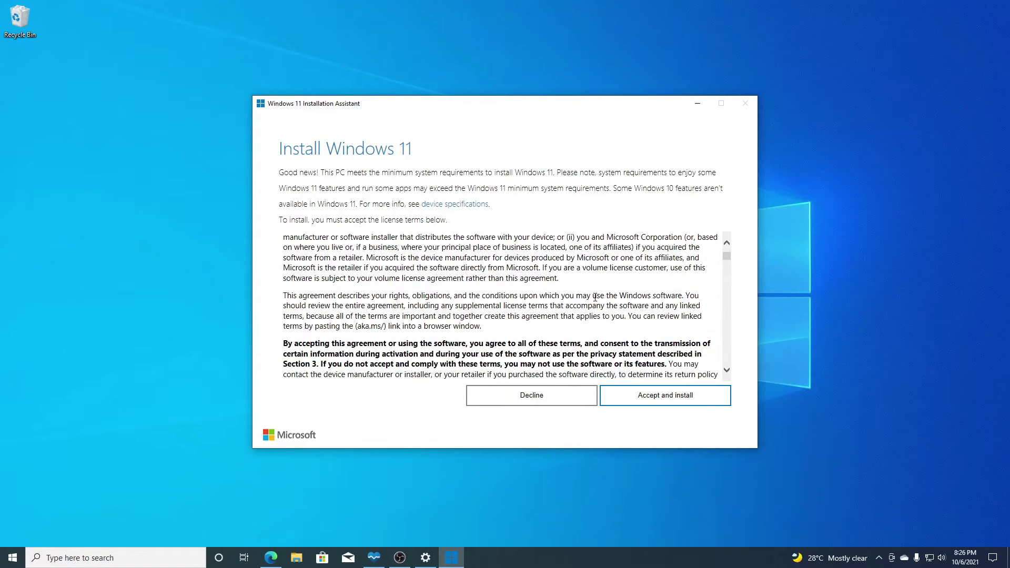
click(690, 403)
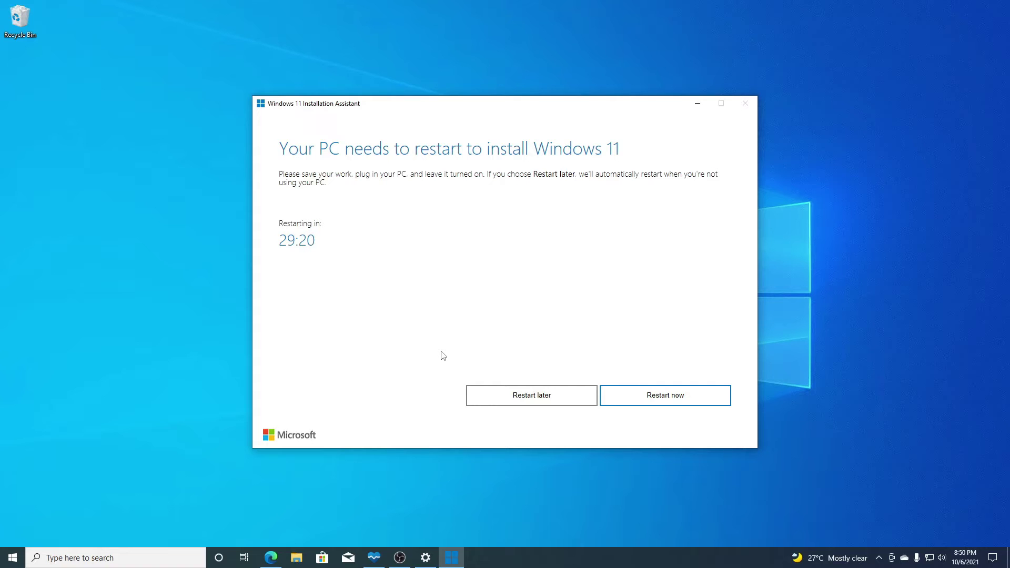
Restart to finish the Windows 11 install, then open Settings from the Start button's right-click menu.
click(633, 400)
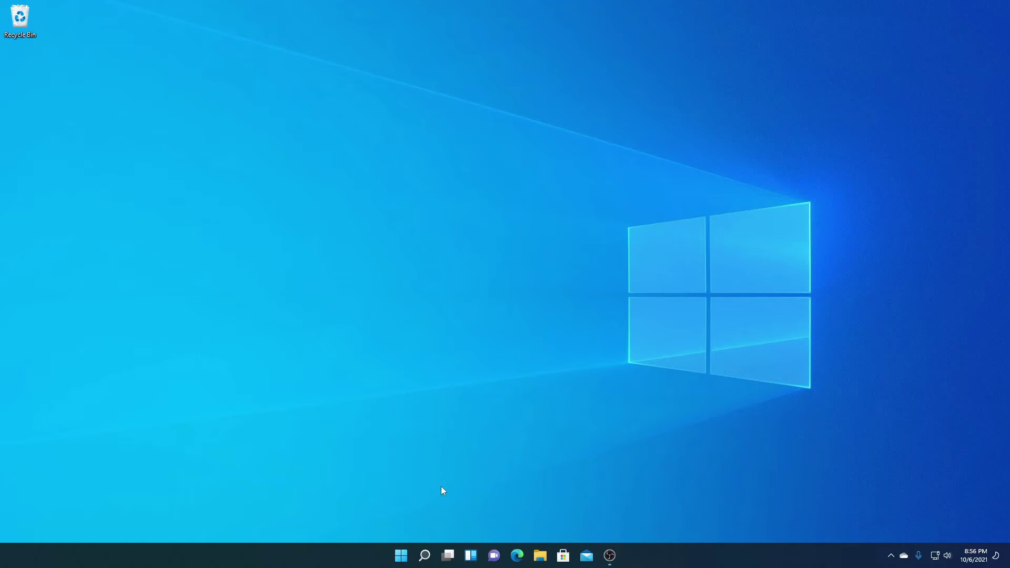
right_click(401, 556)
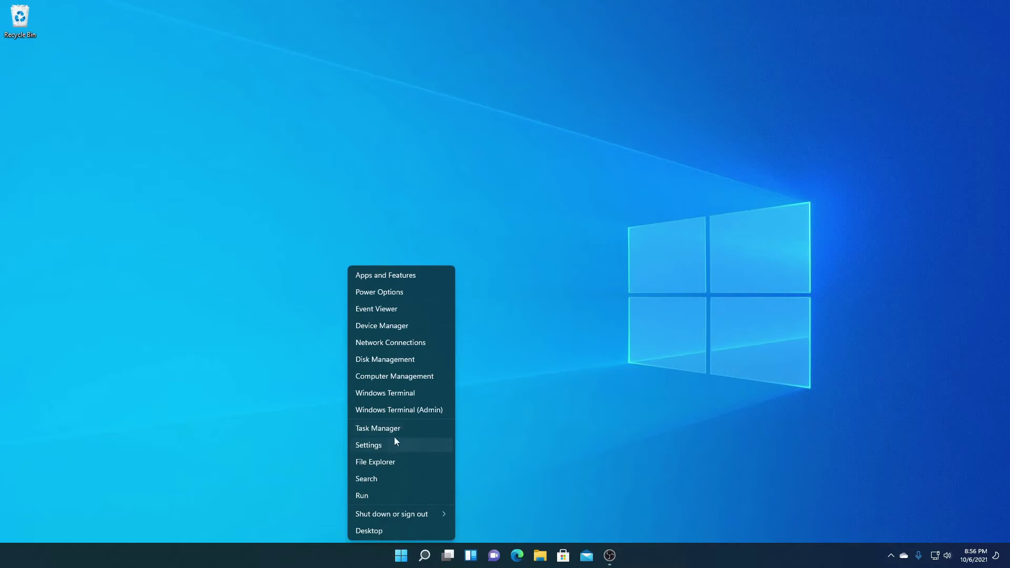
click(395, 445)
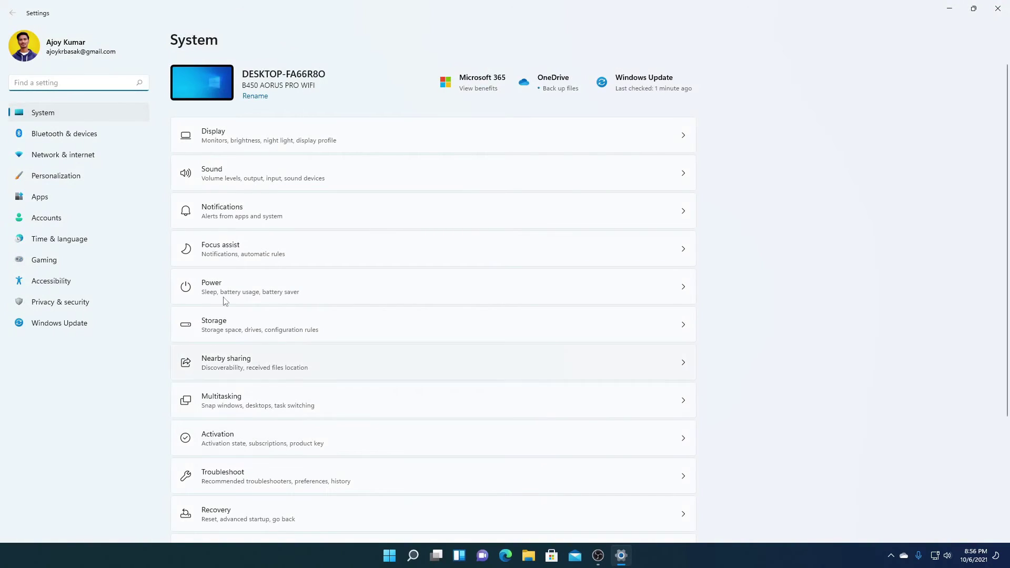
Open About and verify Windows 11 Pro, version 21H2, OS build 22000.194, installed 10/6/2021.
click(111, 118)
scroll(442, 416, down, 3)
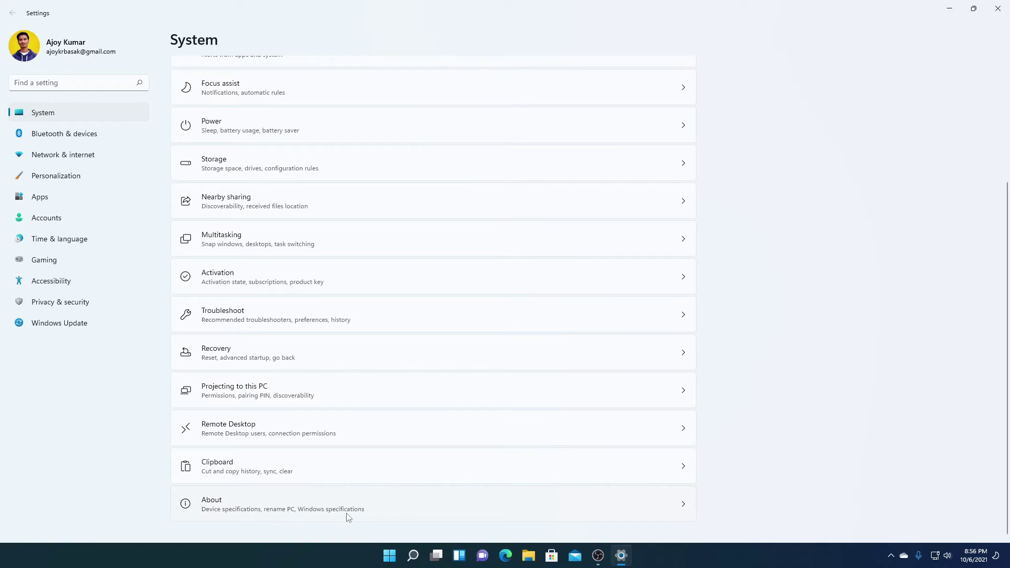
click(389, 513)
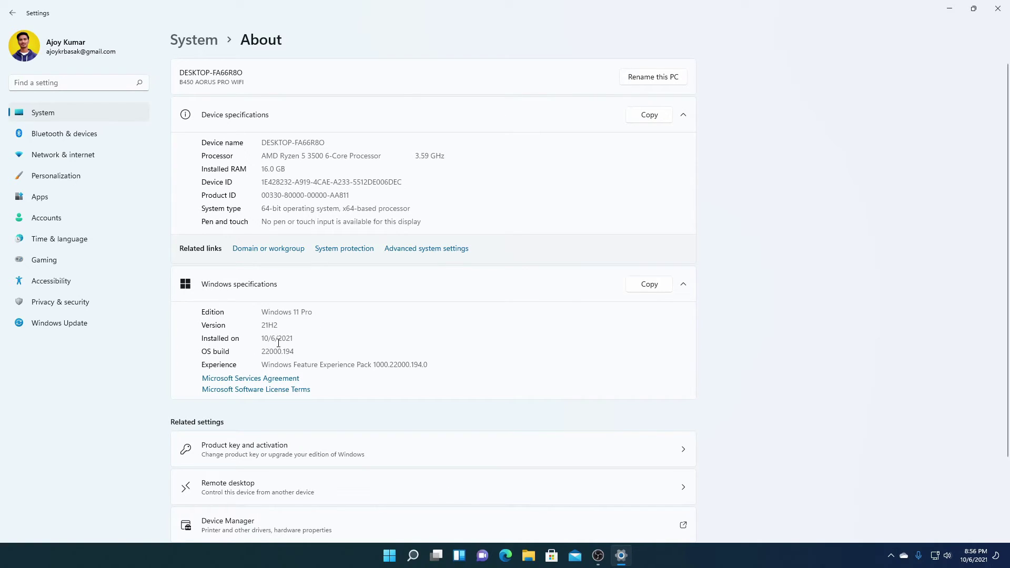
drag(265, 339, 294, 338)
click(294, 338)
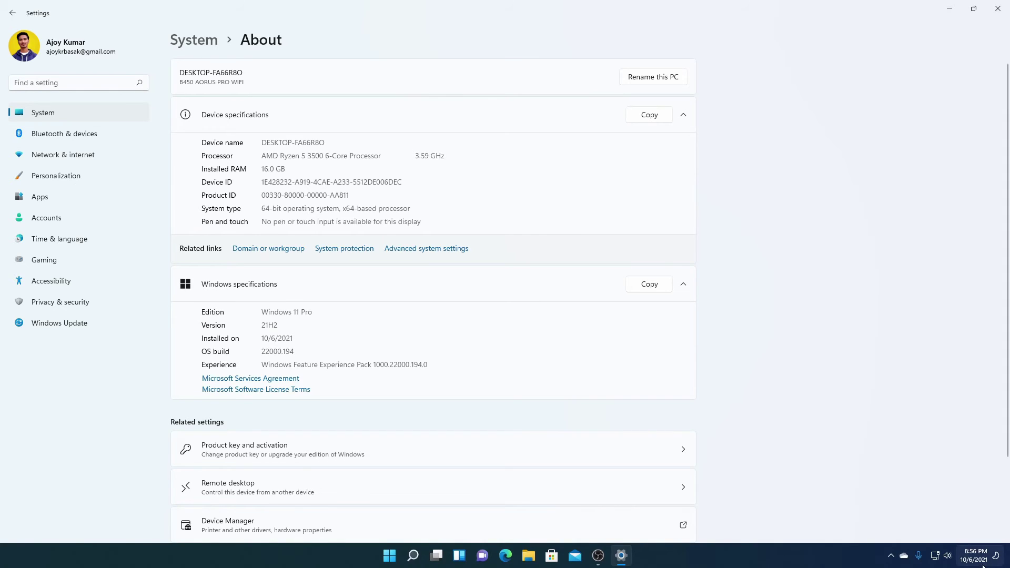
Go back to the System settings page.
mouse_move(978, 567)
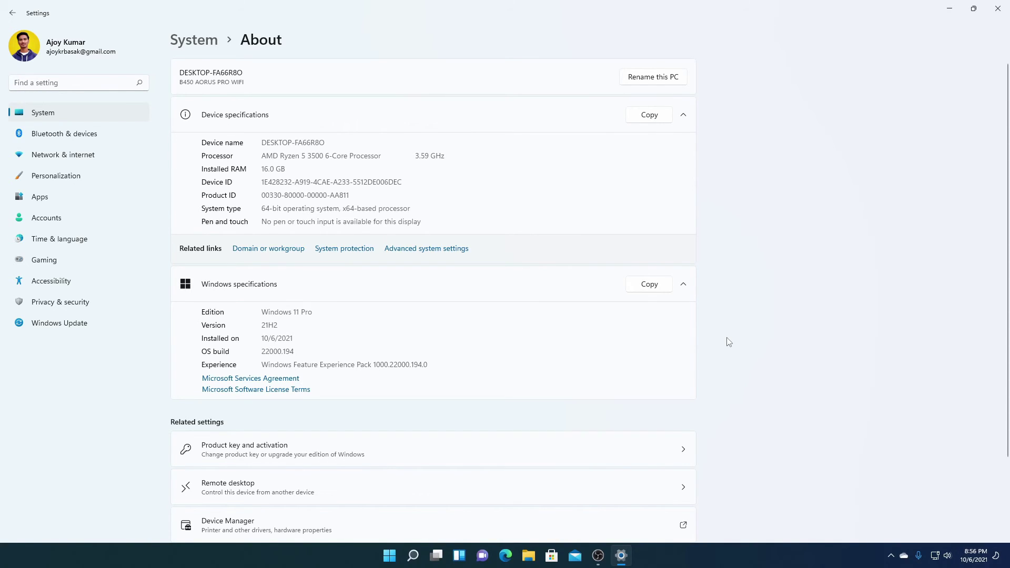
scroll(729, 342, down, 2)
scroll(216, 208, up, 2)
click(71, 119)
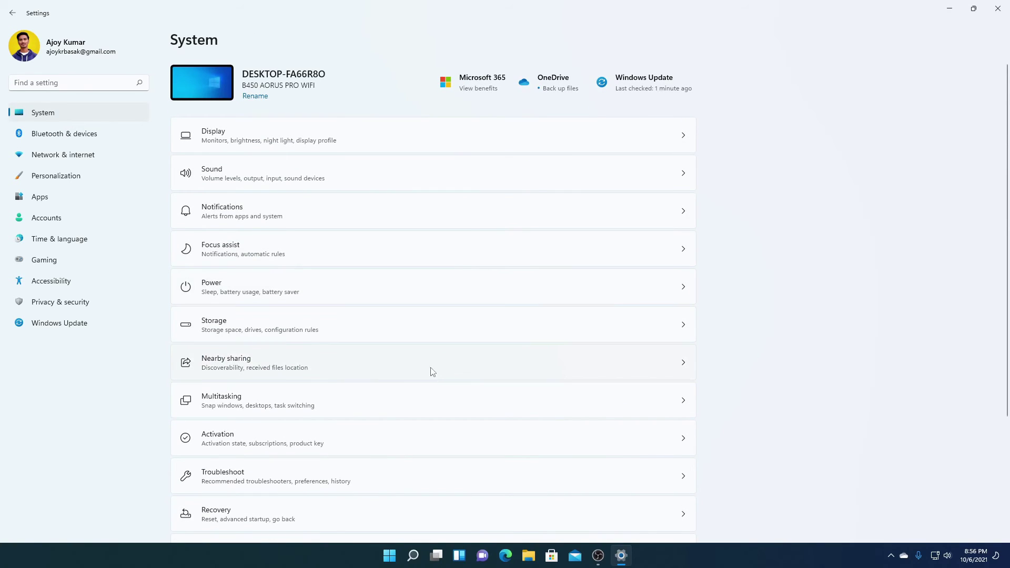